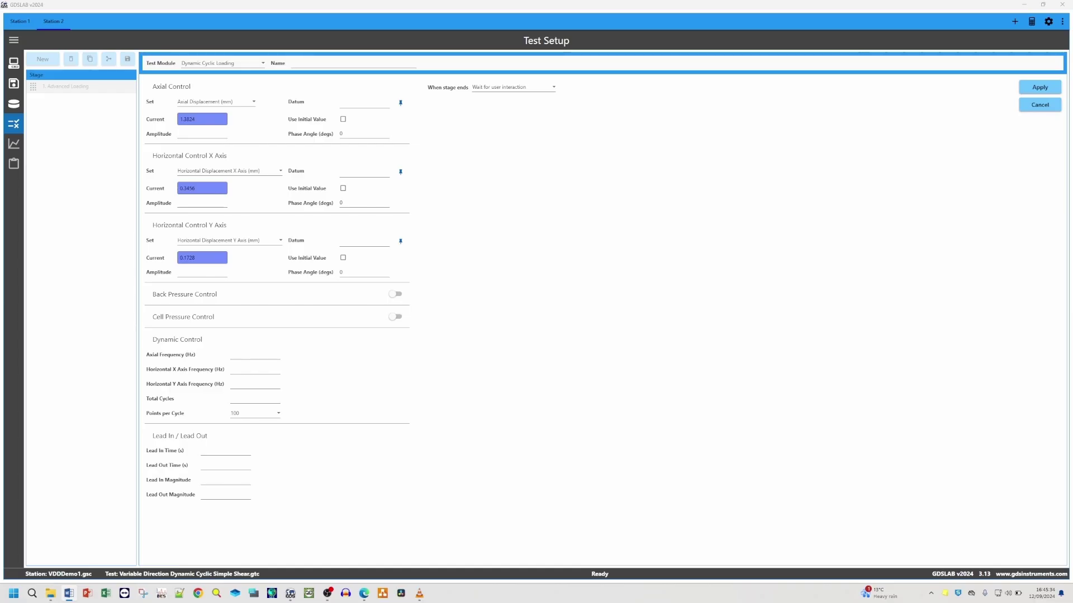
Step: Examine the available test modules and the control parameters offered for the axial and horizontal X axis
click(14, 40)
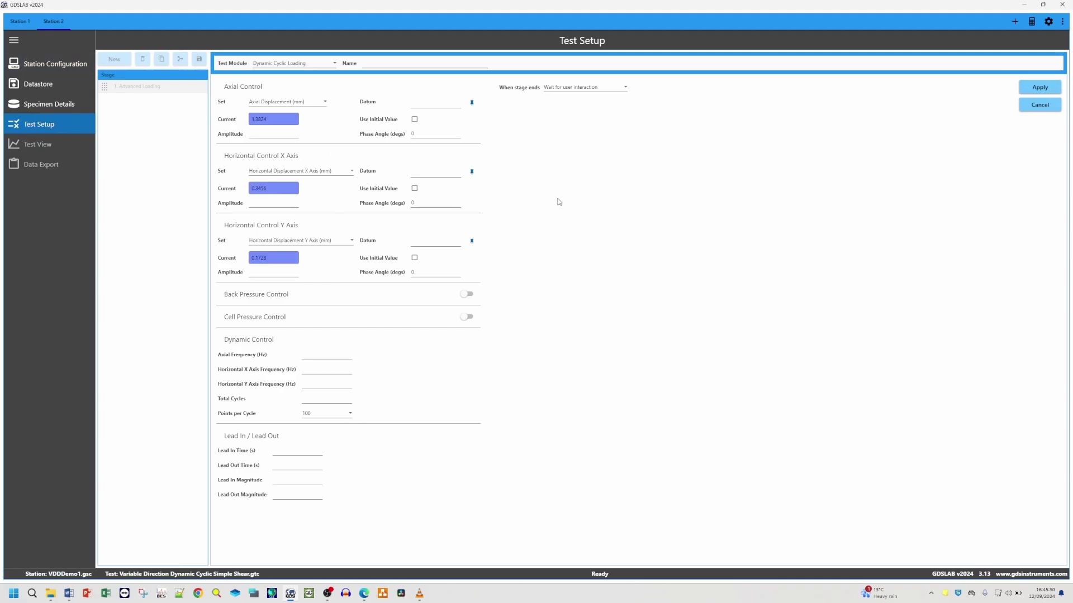
click(286, 65)
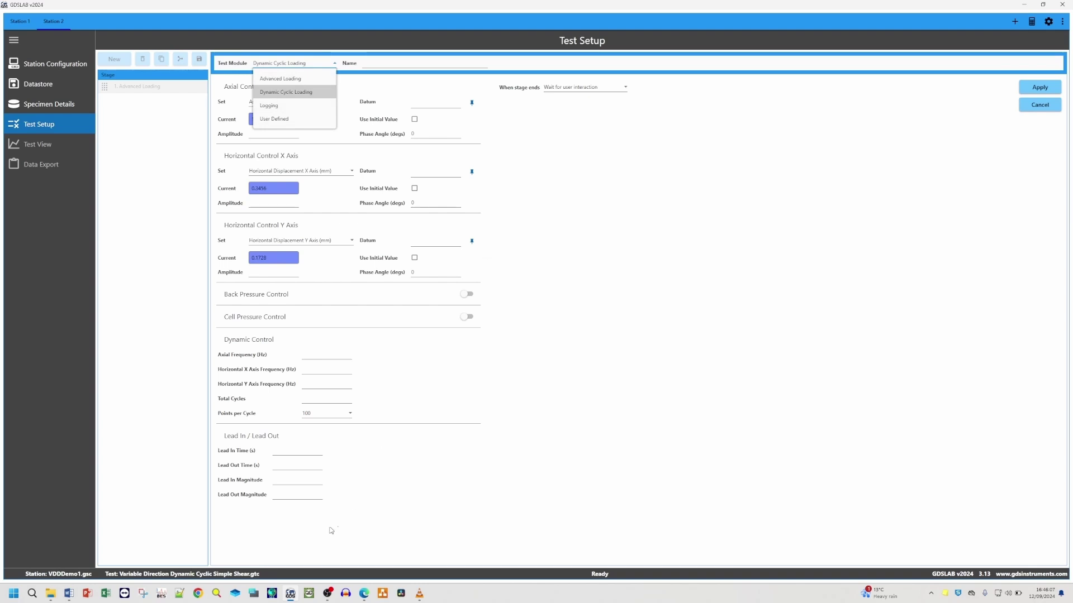
click(259, 346)
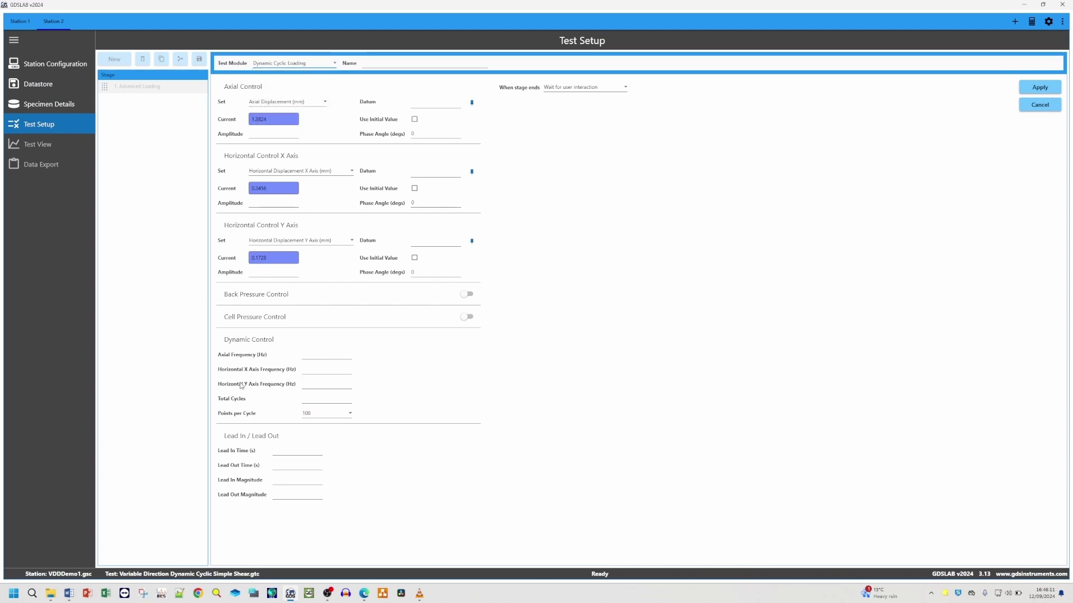
key(Tab)
click(294, 103)
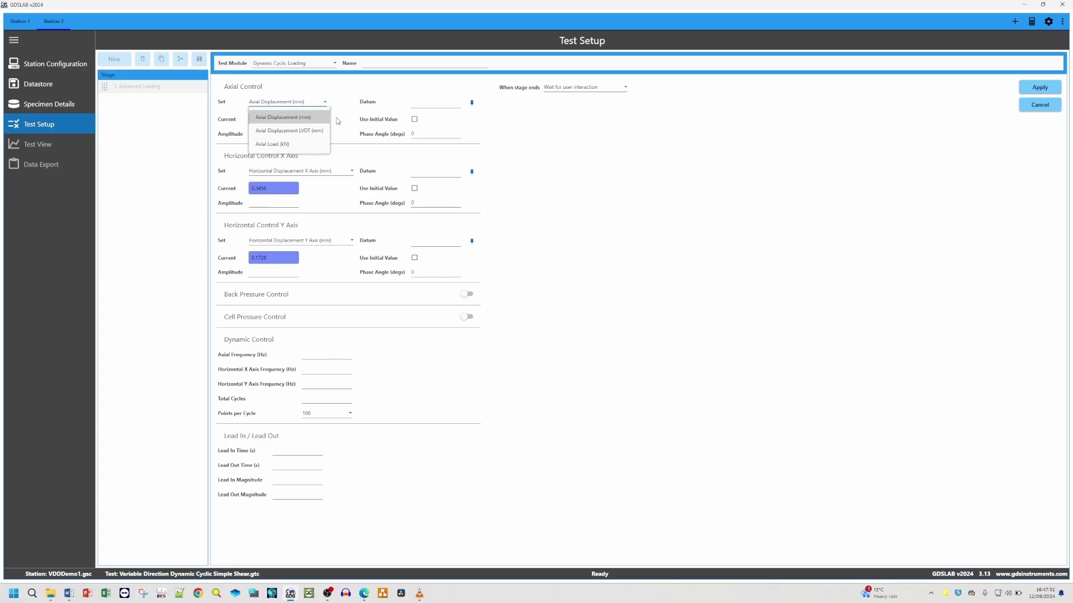
click(307, 172)
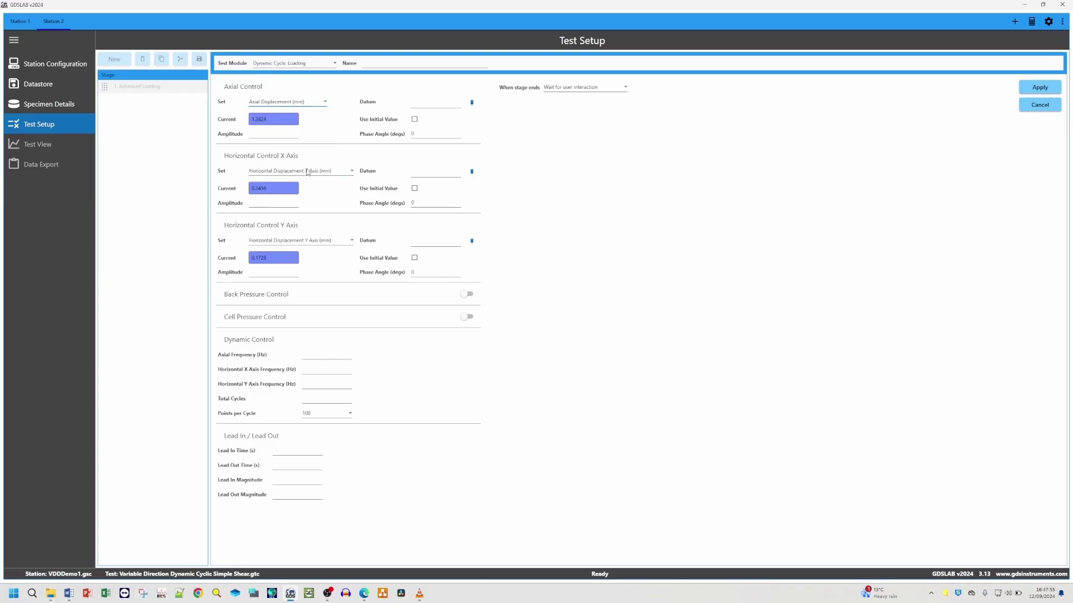
click(306, 171)
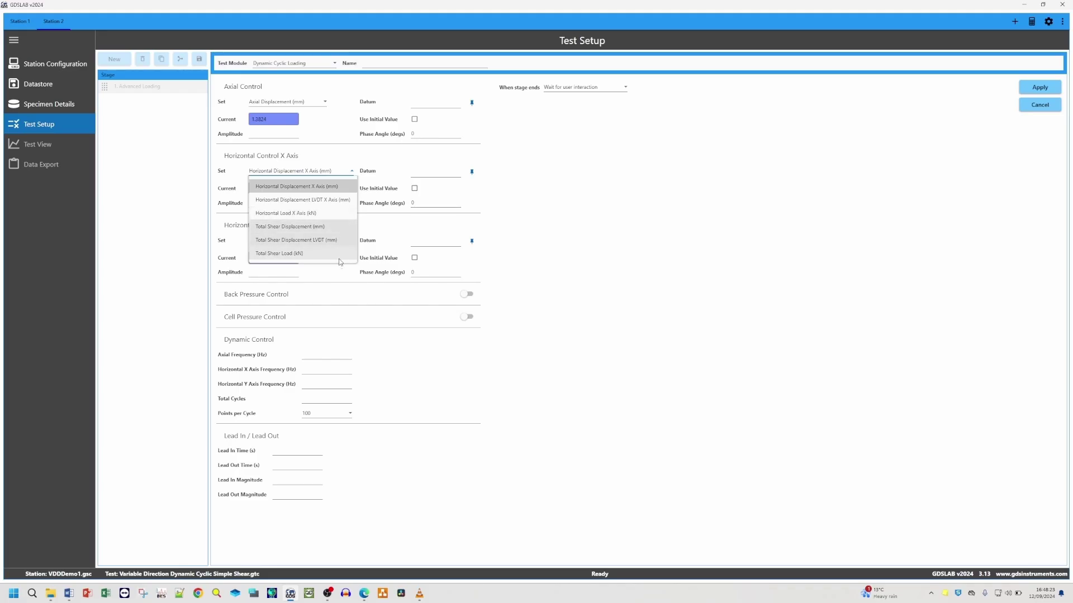
click(368, 219)
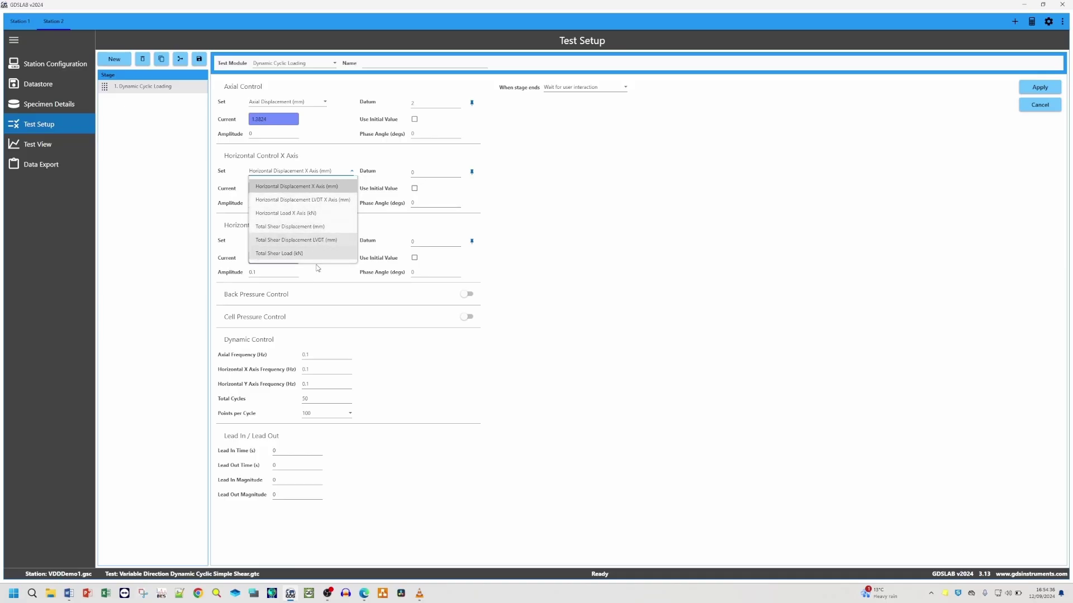
Step: Try Total Shear Displacement (mm) as the horizontal X axis control parameter and restore Horizontal Displacement X Axis (mm)
click(316, 226)
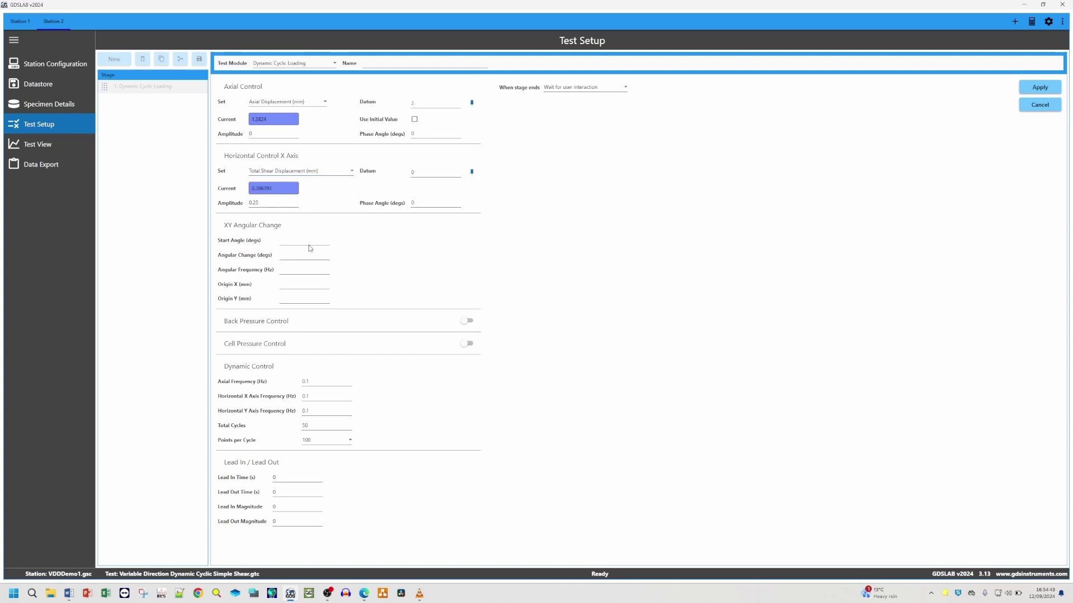
click(298, 173)
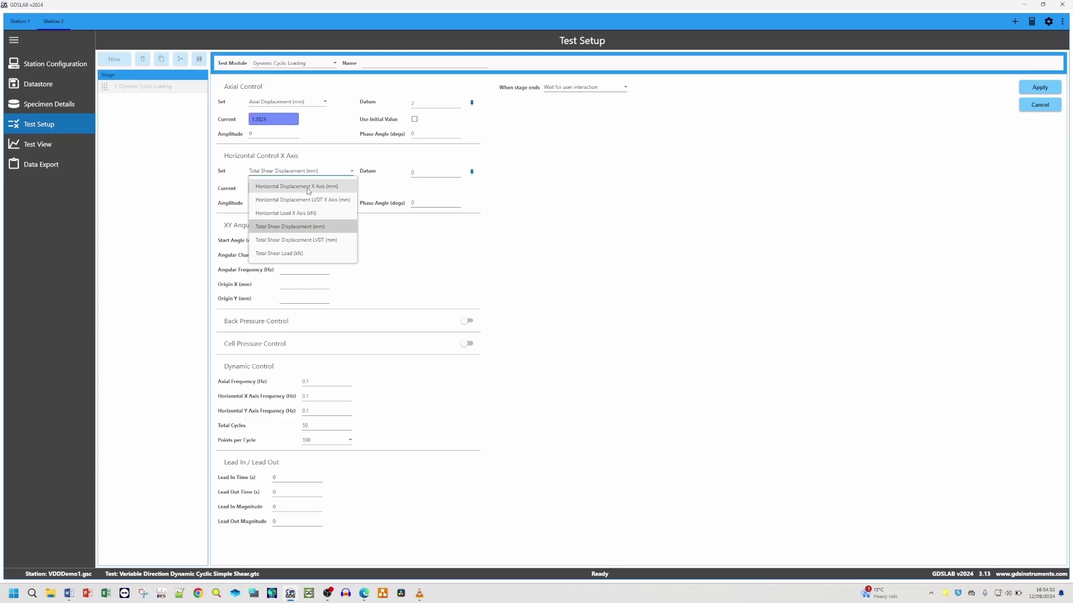
click(308, 187)
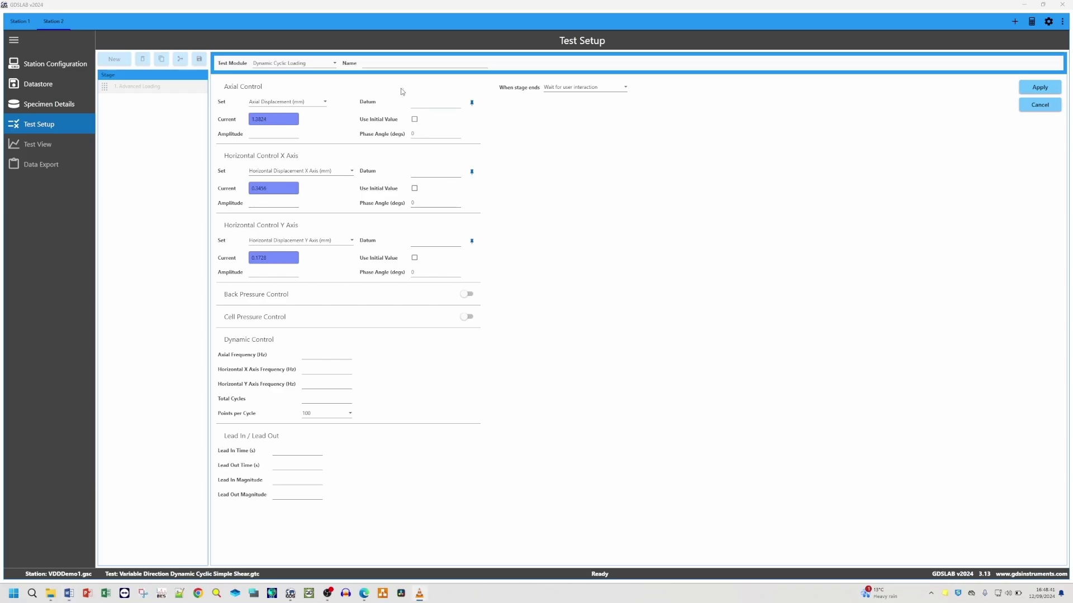
Step: Set the axial control datum to 2 mm and its amplitude to 0
click(417, 104)
text(2)
click(275, 134)
click(335, 193)
Step: Set the horizontal X axis datum to 0 and its amplitude to 0.25 mm
click(430, 172)
text(0)
click(294, 204)
text(0.25)
key(Tab)
Step: Set the horizontal Y axis amplitude to 0.1 mm and its datum to 0
click(296, 277)
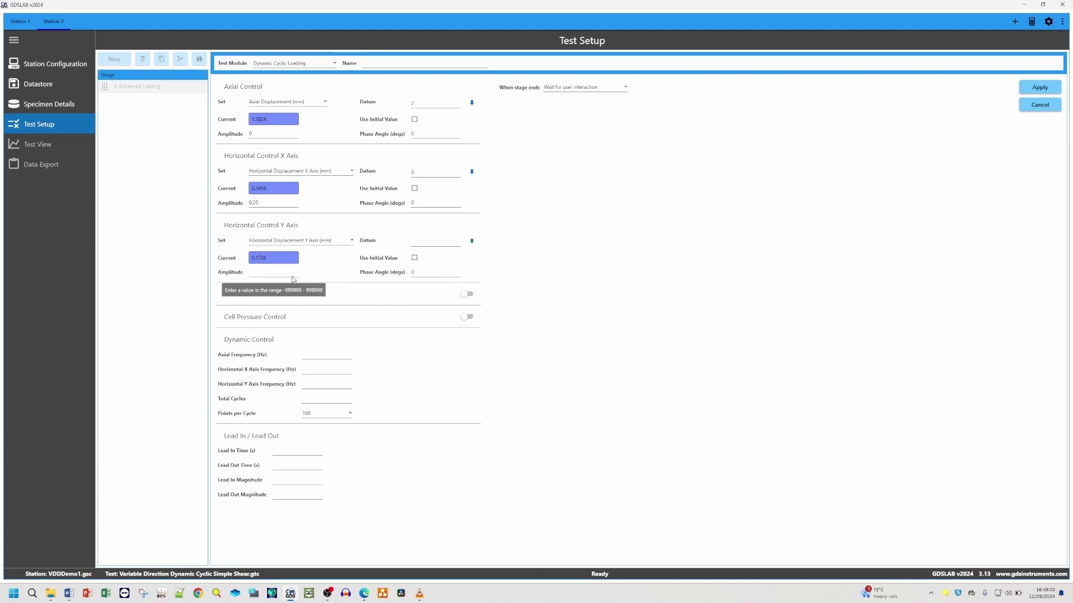
click(292, 274)
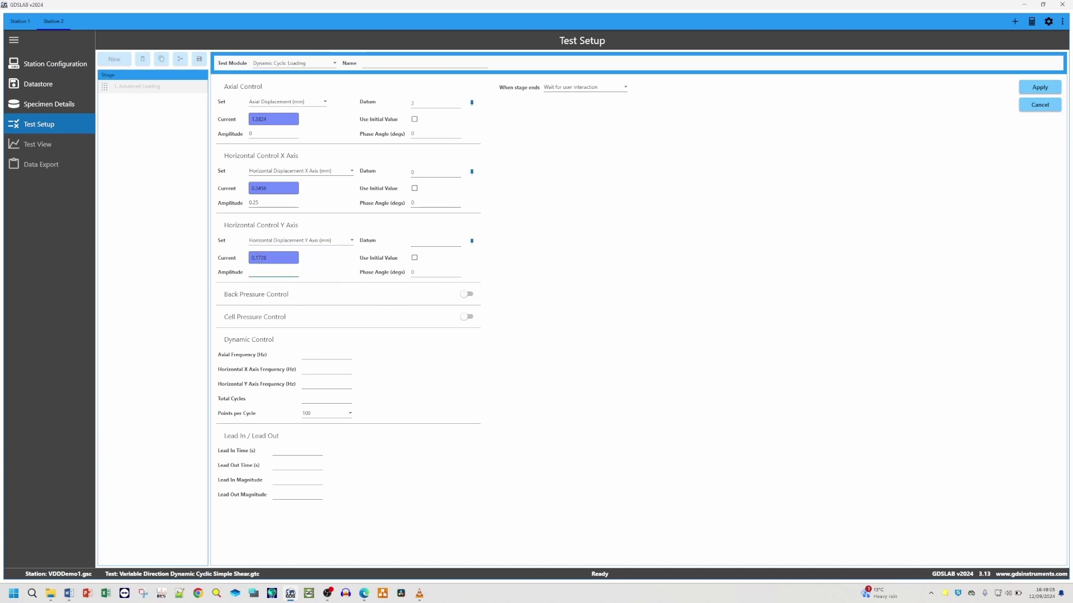
text(0.1)
click(417, 243)
text(0)
click(476, 268)
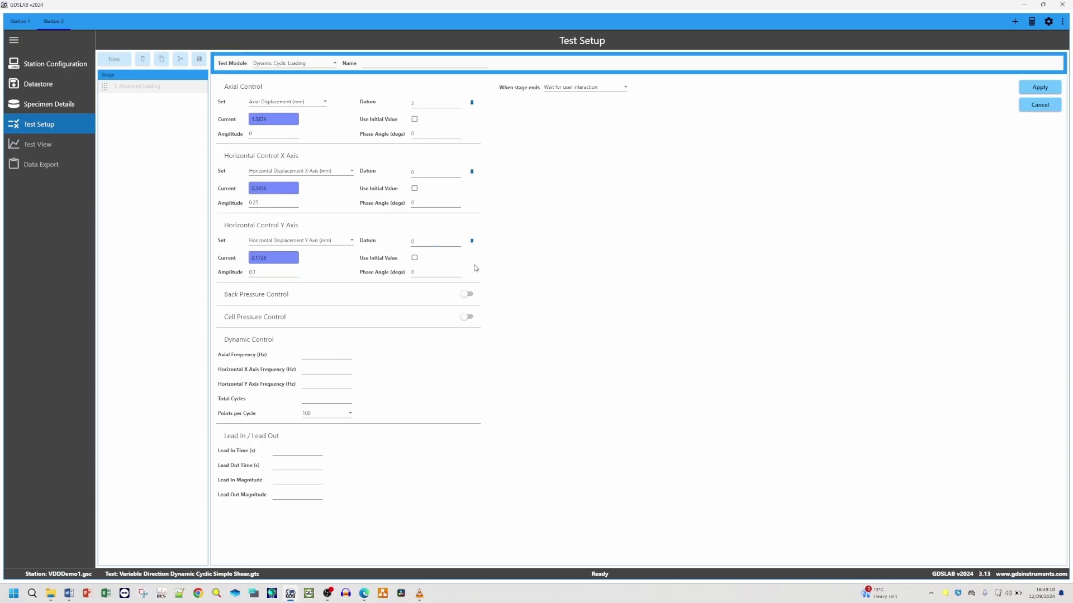
Step: Try enabling back pressure and cell pressure control, and switch both off again
click(470, 295)
click(471, 364)
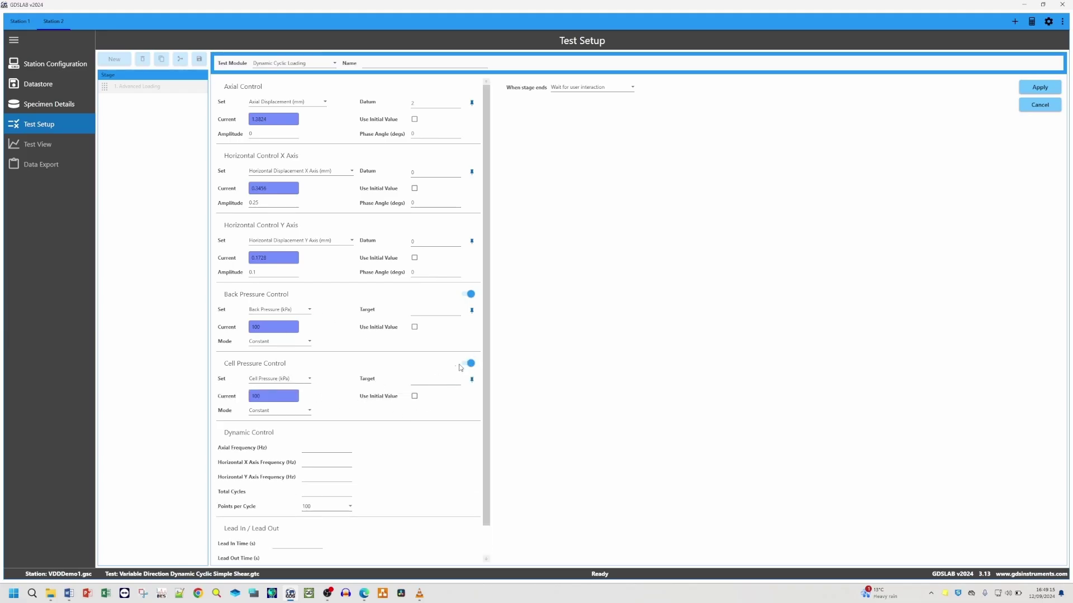
click(465, 364)
click(470, 294)
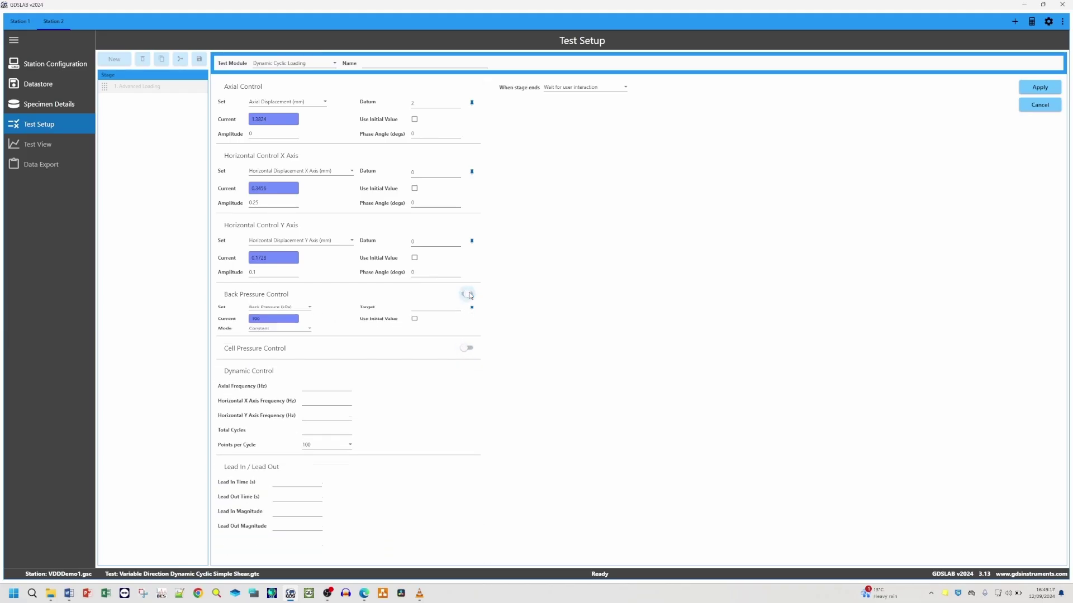
Step: Set the axial, horizontal X and horizontal Y frequencies to 0.1 Hz and the total cycles to 50
click(345, 358)
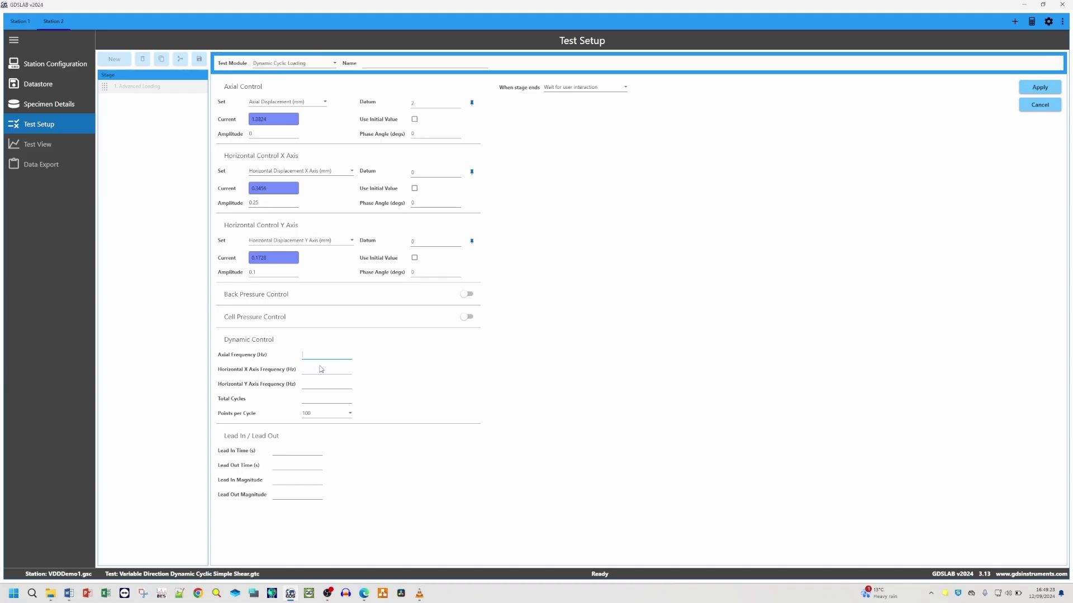
text(.1)
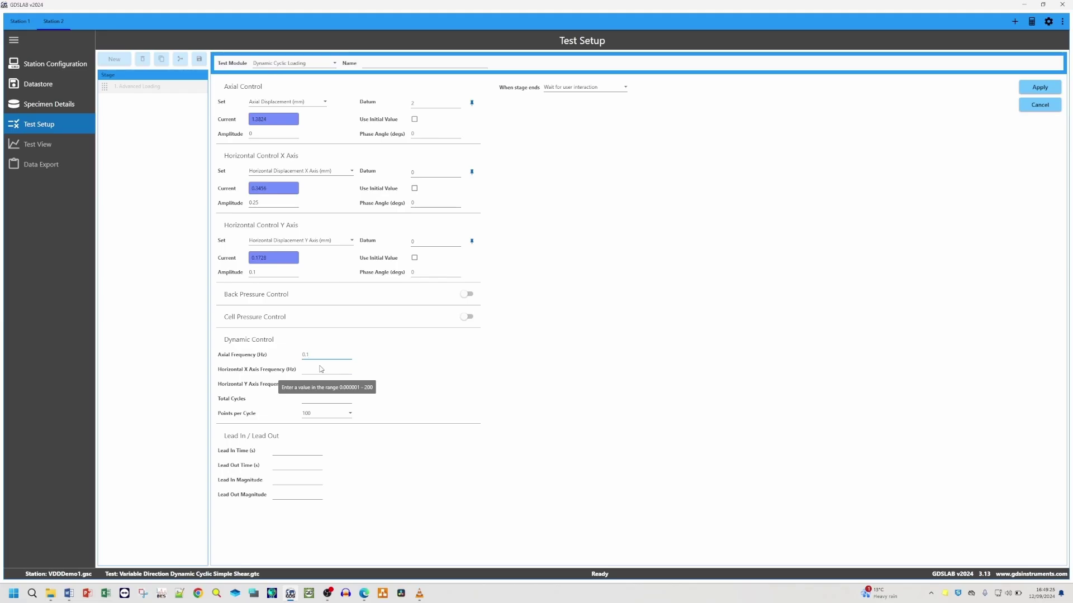
click(321, 368)
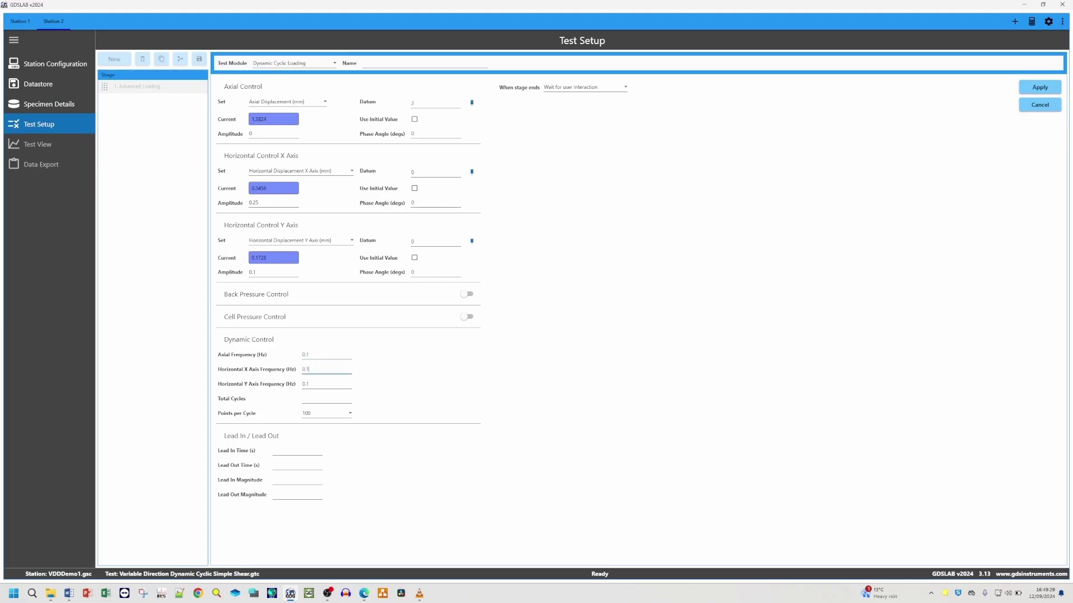
key(Tab)
click(332, 404)
text(50)
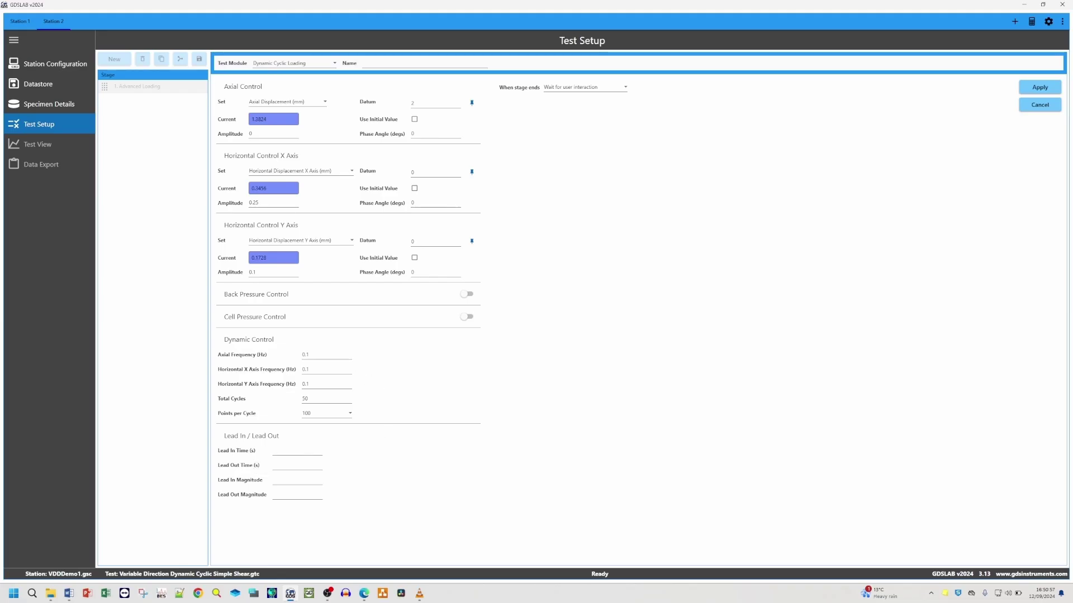
Step: Set the lead-in and lead-out times and magnitudes to 0 and apply the Dynamic Cyclic Loading stage
click(285, 451)
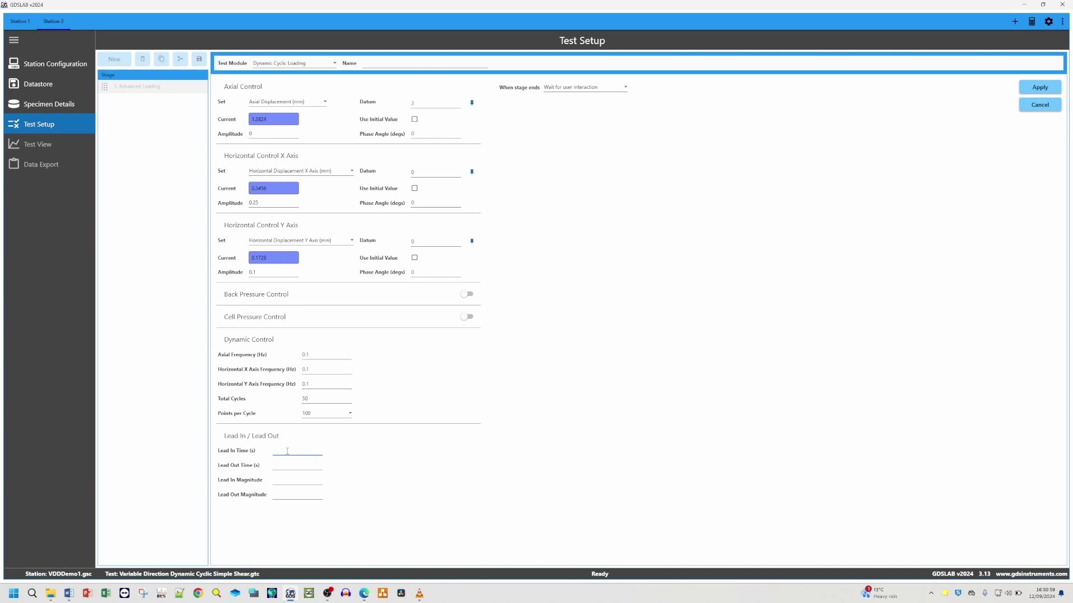
text(0)
key(Tab)
text(0)
key(Tab)
text(0)
key(Tab)
click(1039, 89)
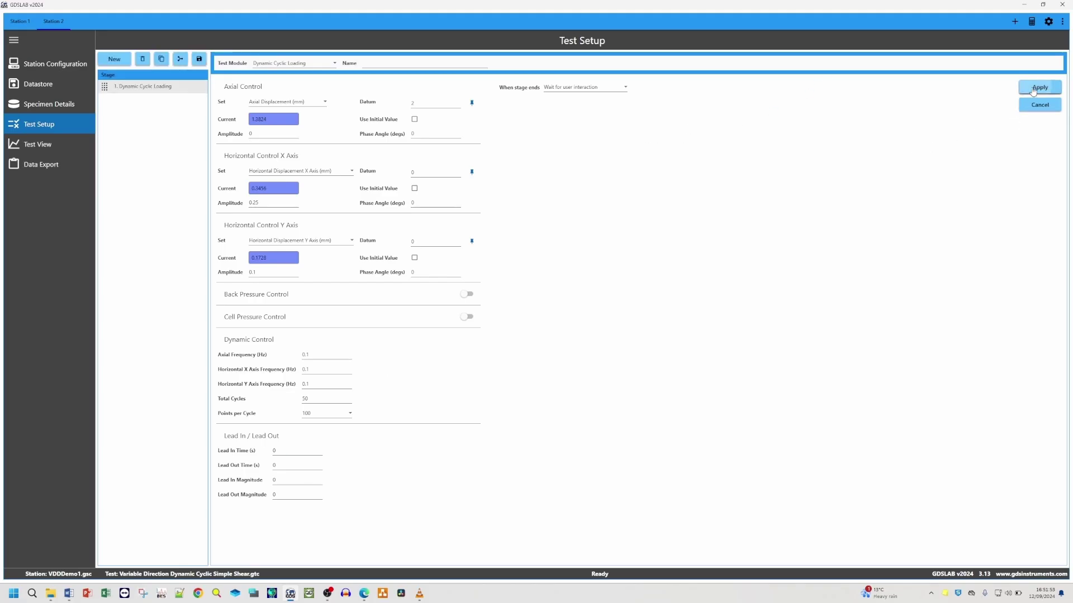
Step: Open the test view with its graphs and live data for the configured test
click(62, 145)
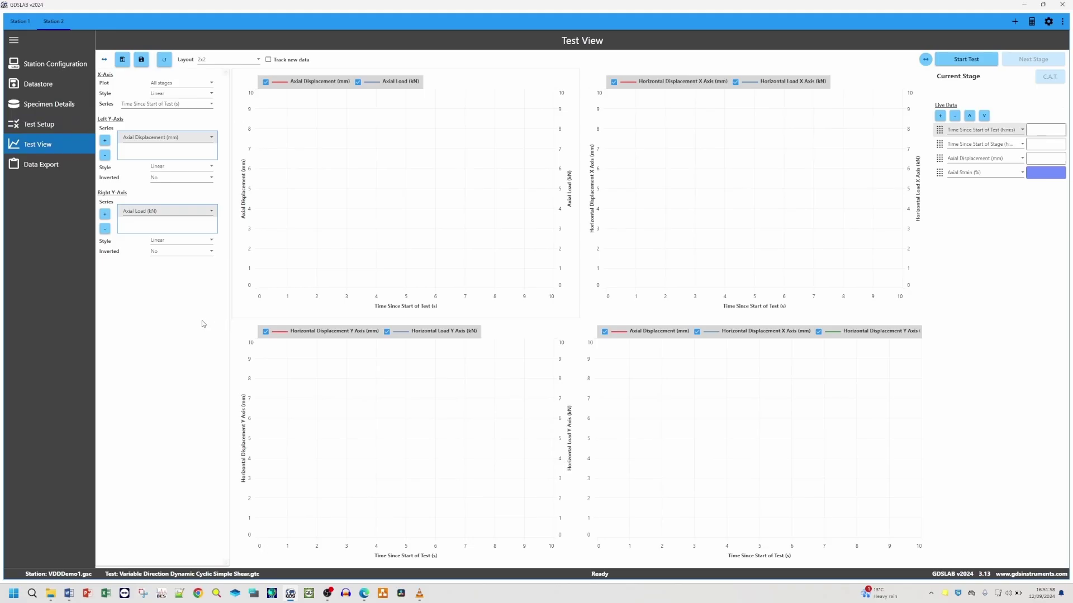